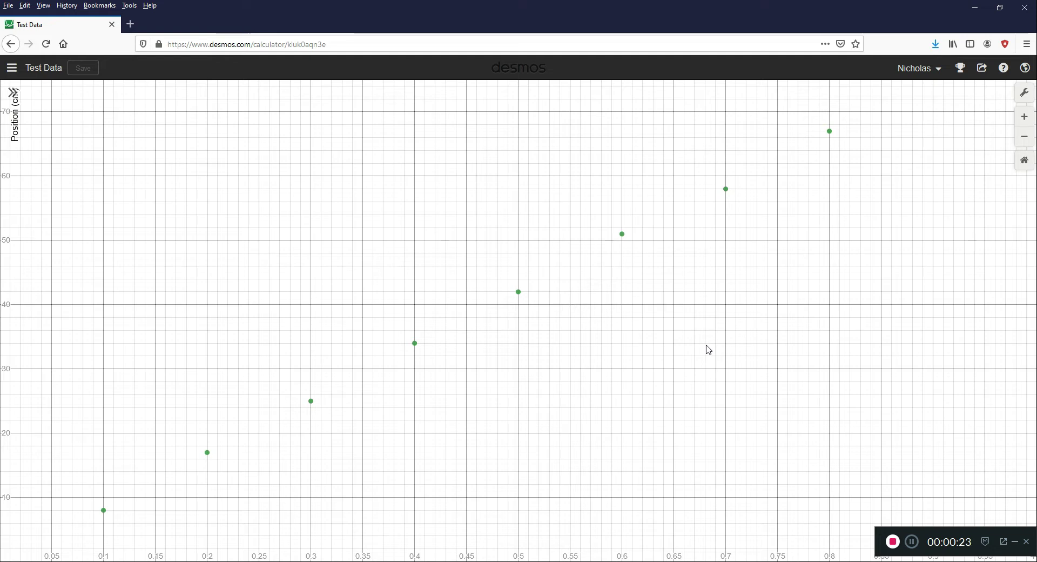
Step: Expand the expression list, enter y = mx + b below the data table, and add sliders for m and b
left_click(14, 95)
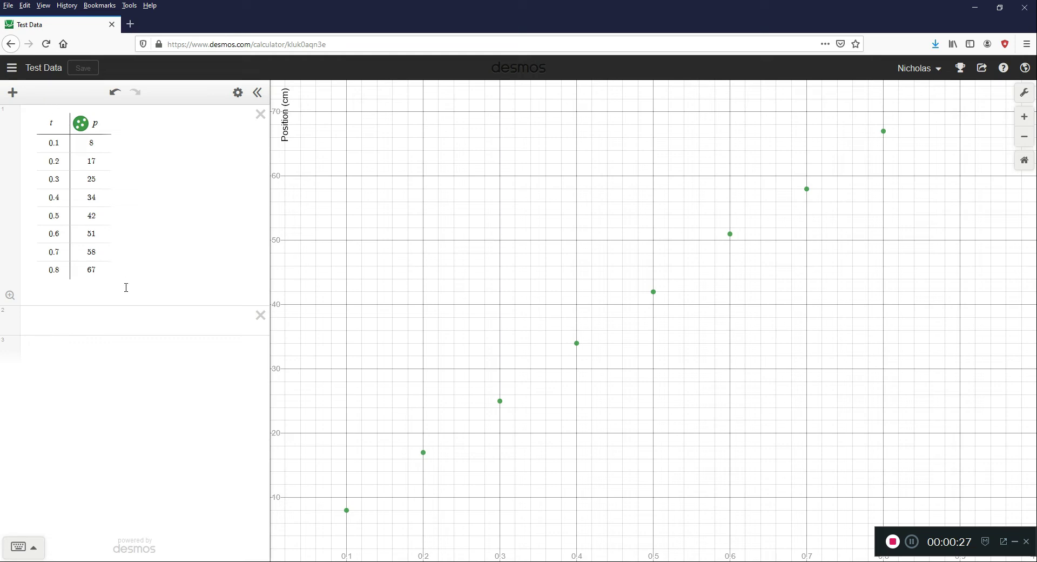
left_click(116, 325)
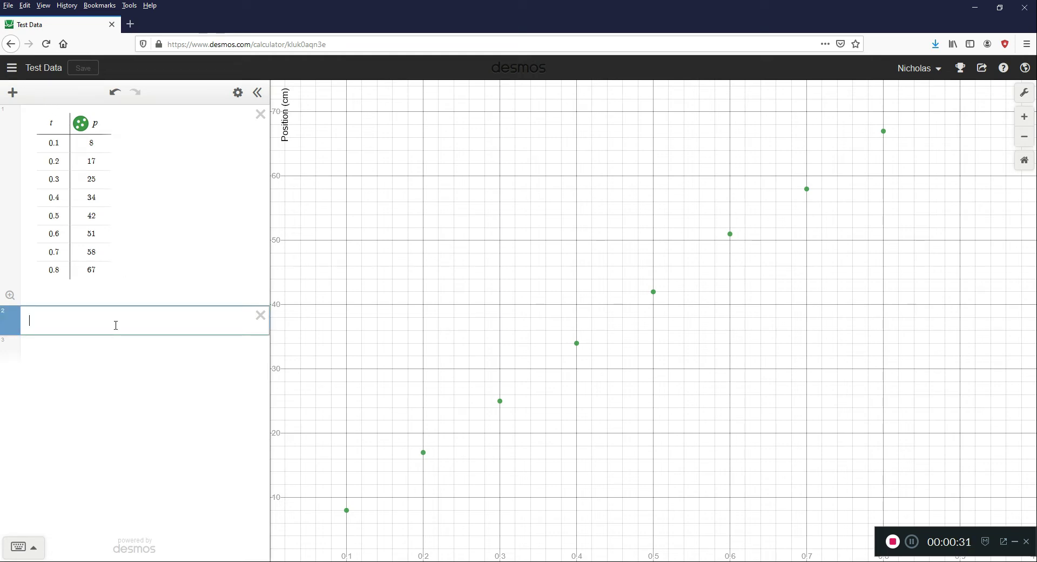
type("y = m")
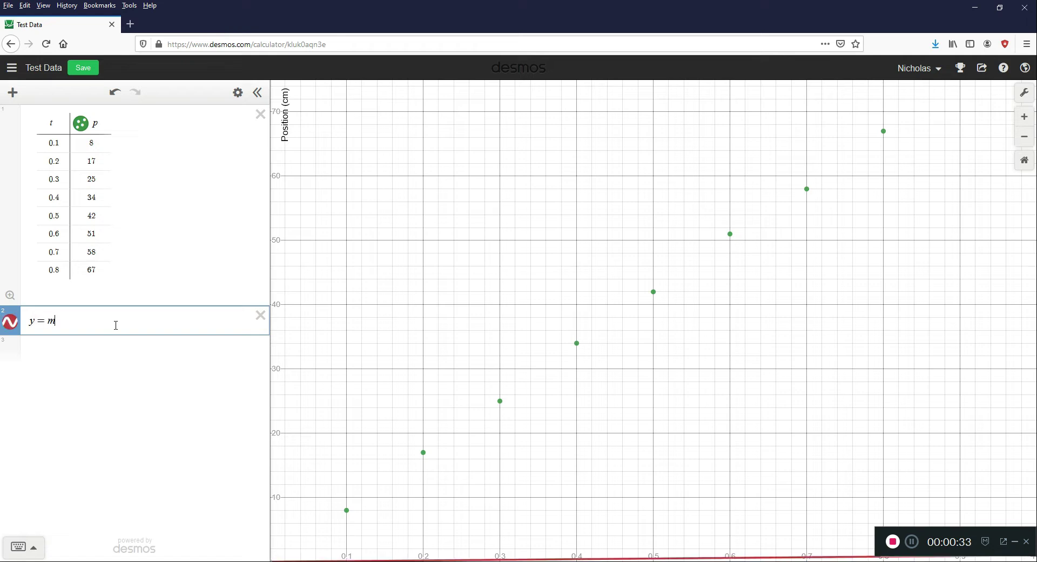
type("x + b")
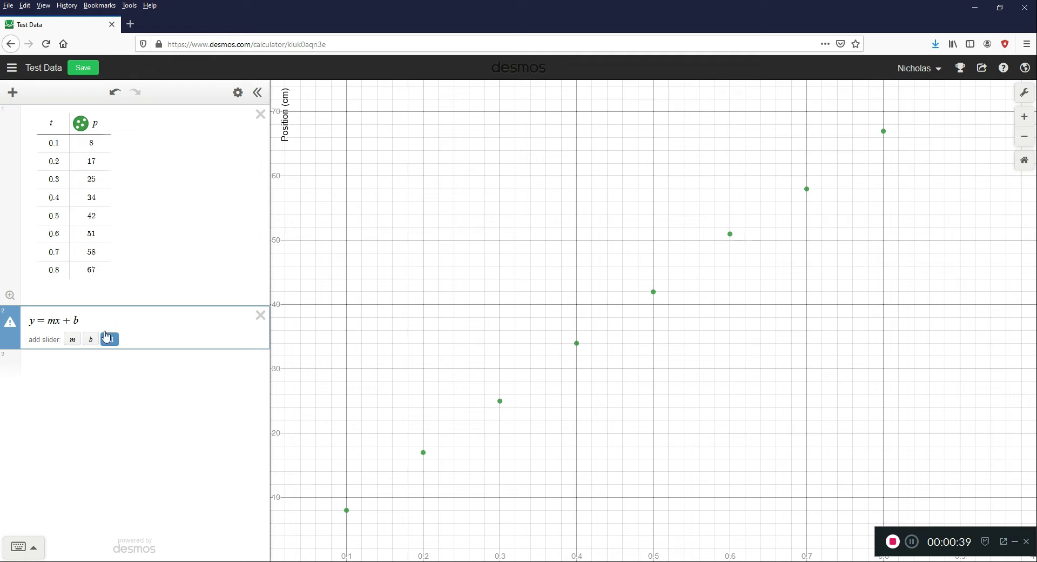
left_click(71, 339)
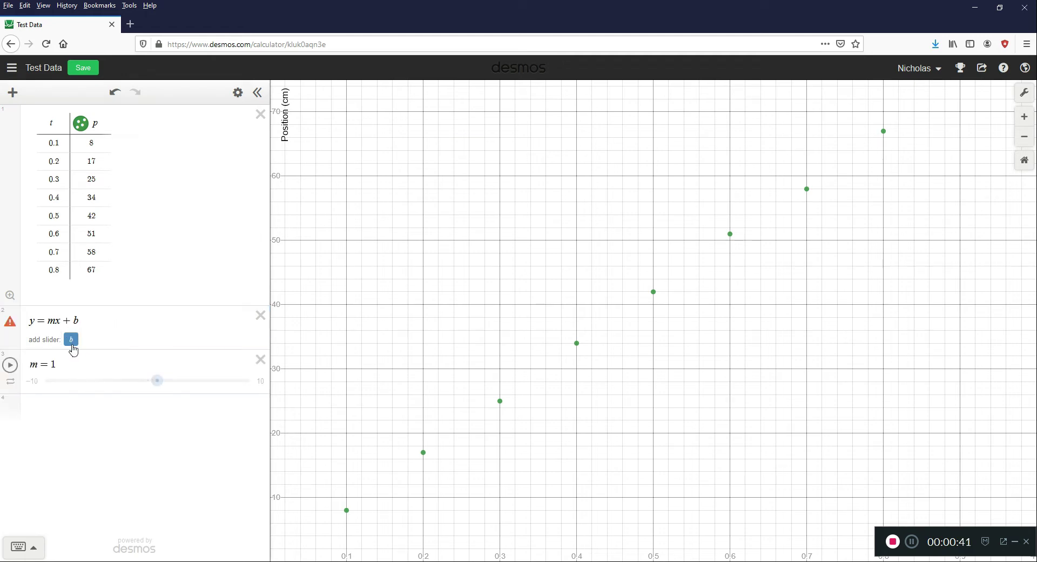
left_click(71, 339)
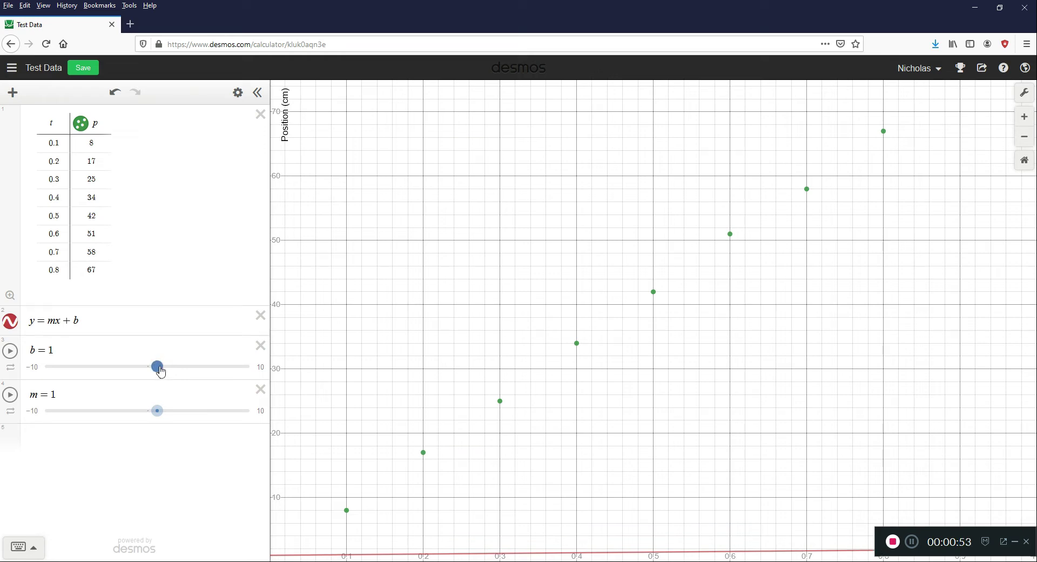
Step: Try fitting the line with the default slider ranges, moving b to 5.2, m to 10, and b to 1.7
left_click_drag(160, 372, 201, 372)
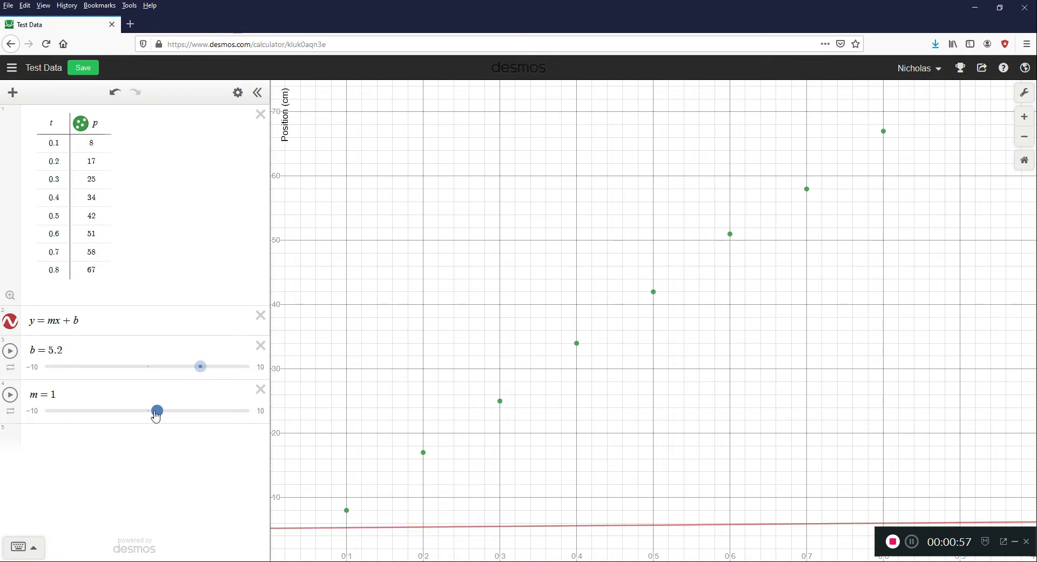
left_click_drag(157, 412, 251, 414)
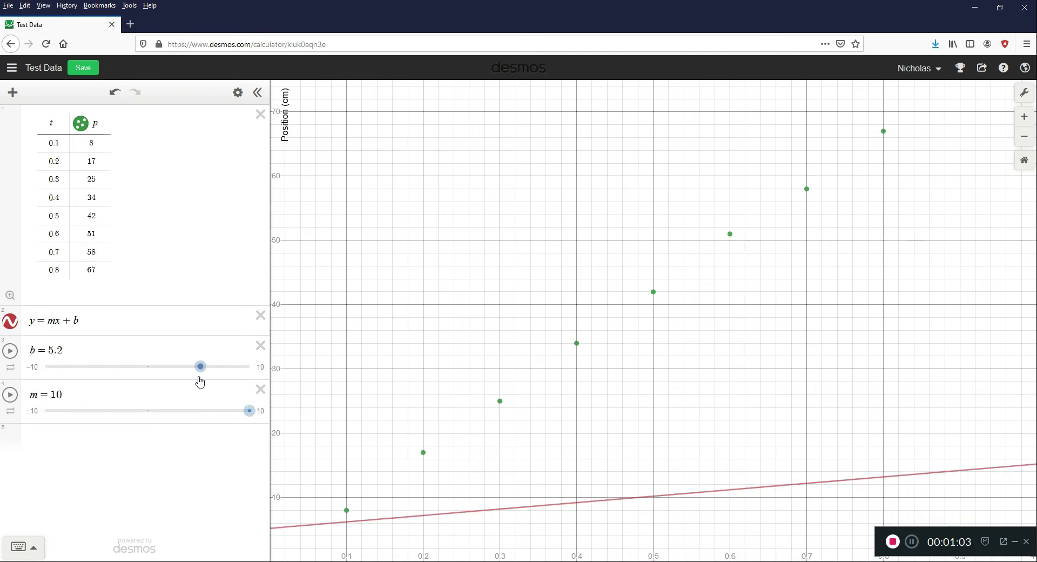
left_click_drag(201, 367, 166, 377)
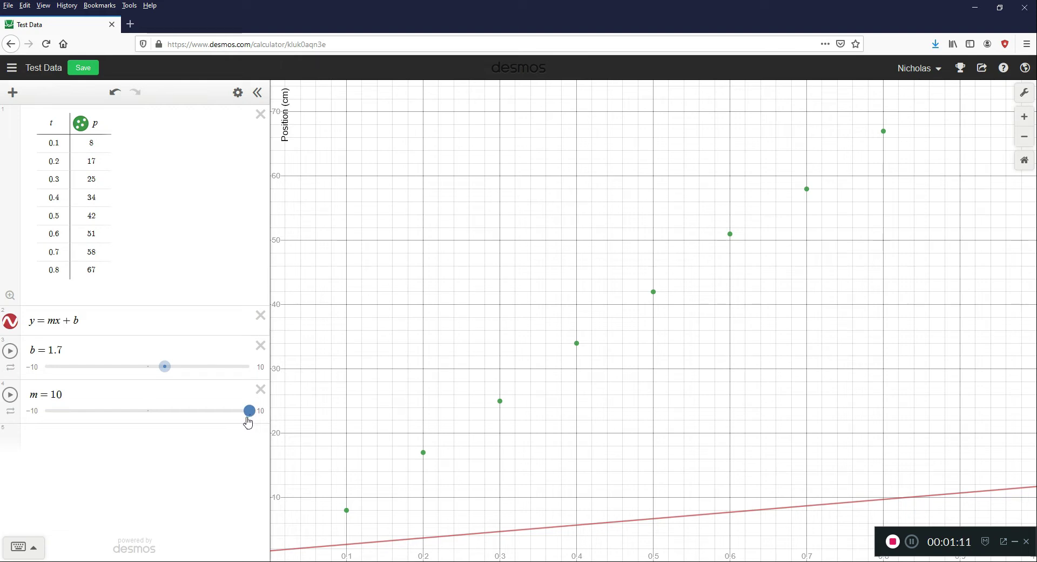
left_click_drag(251, 422, 327, 424)
Step: Set the slope m to 150, extending its slider range up to that value
left_click(65, 394)
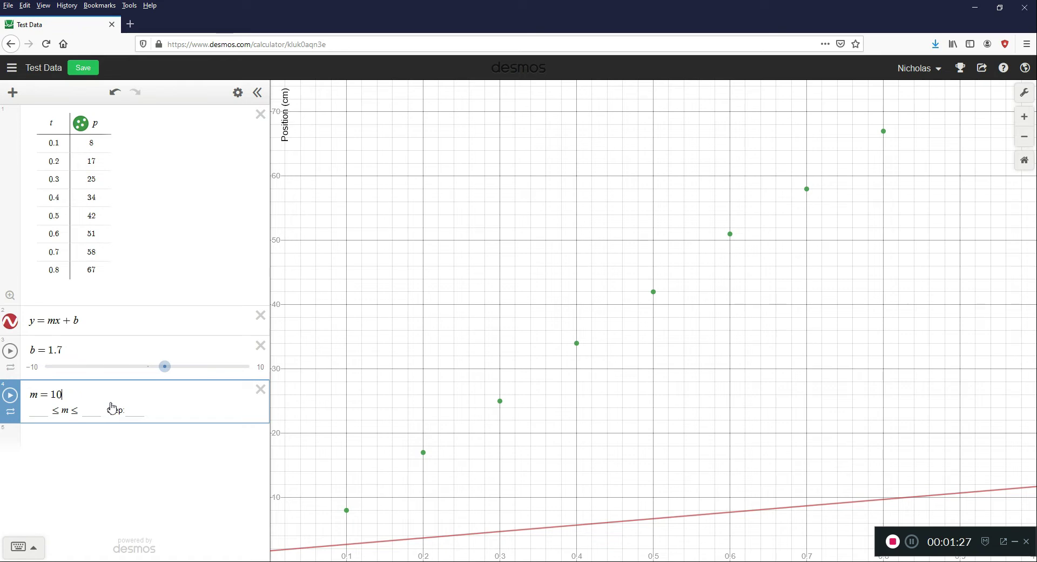
key("BackSpace")
key("BackSpace")
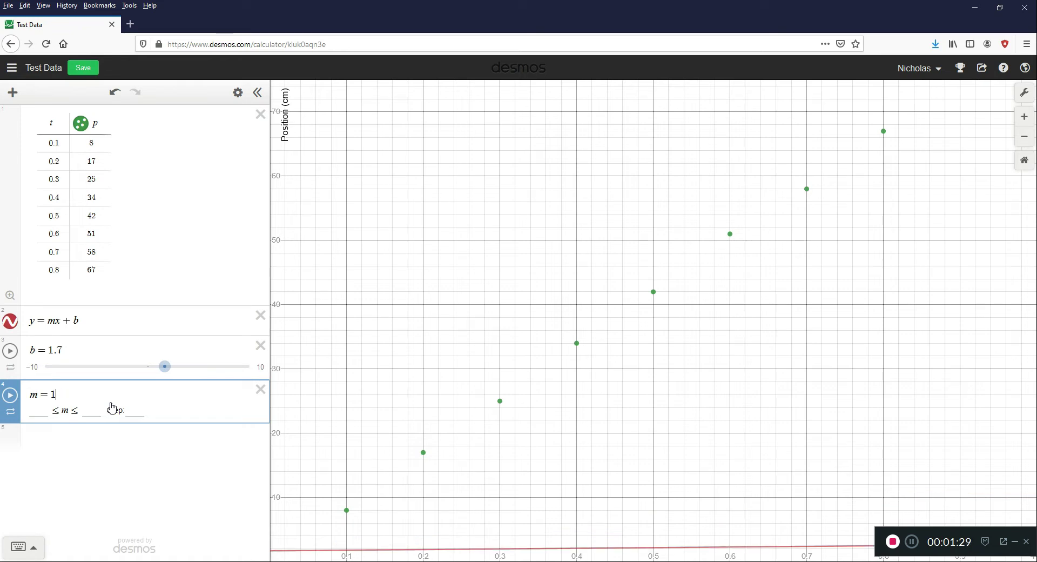
type("15")
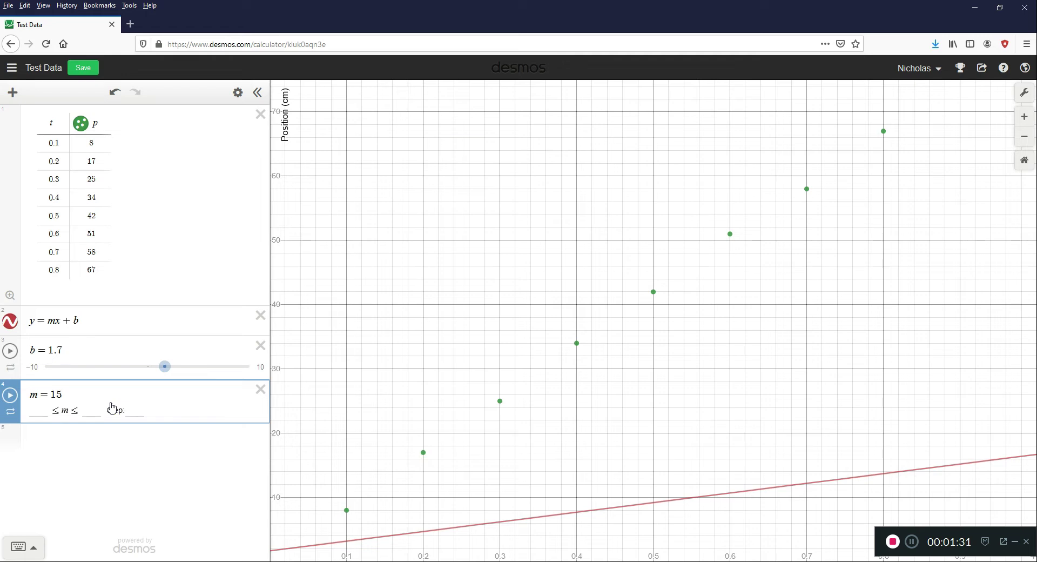
type("0")
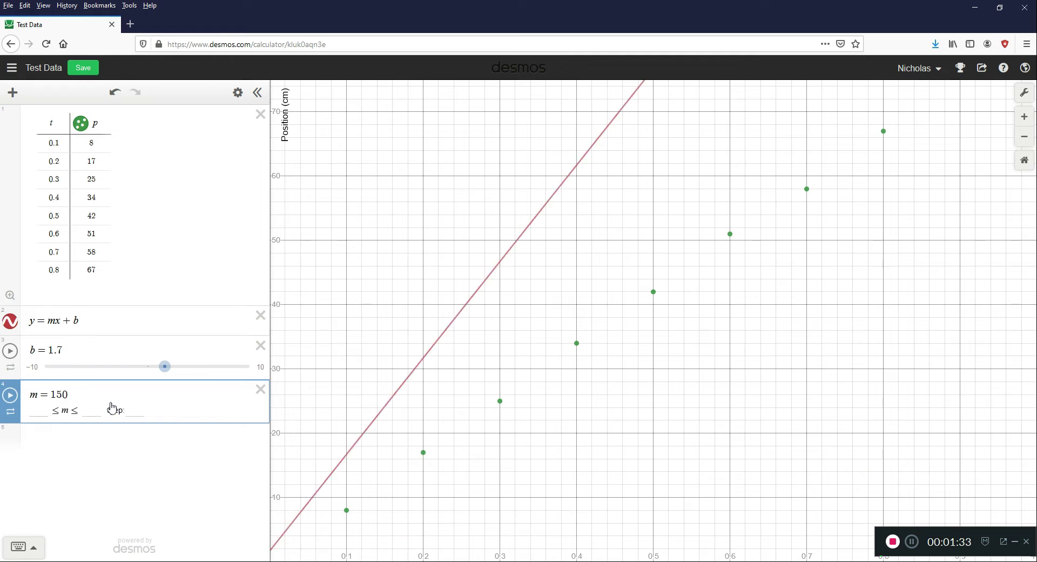
left_click(172, 468)
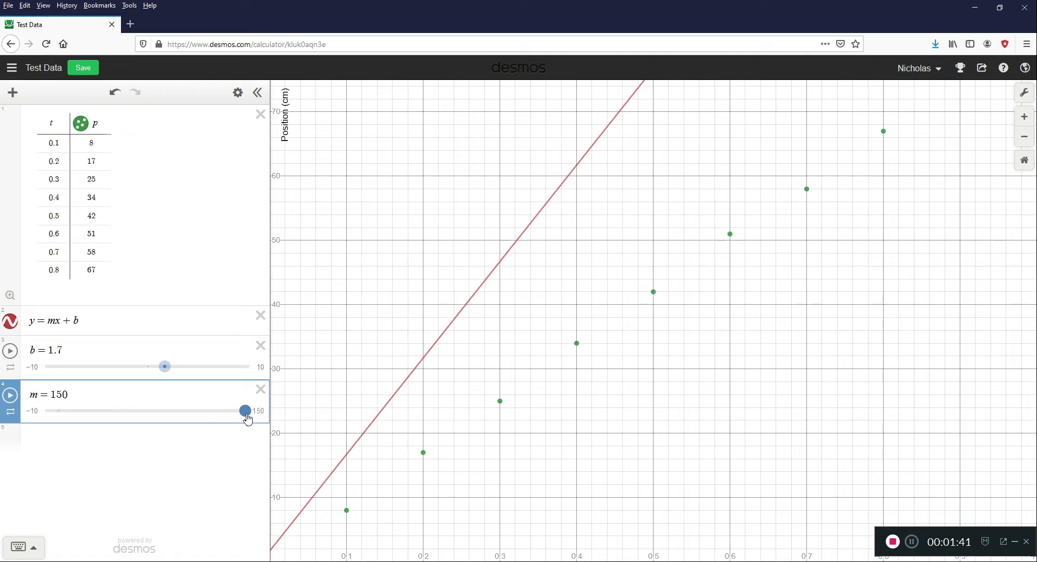
Step: Adjust the m and b sliders until the line fits the data points, ending at m = 84 and b = 0
left_click_drag(247, 420, 185, 421)
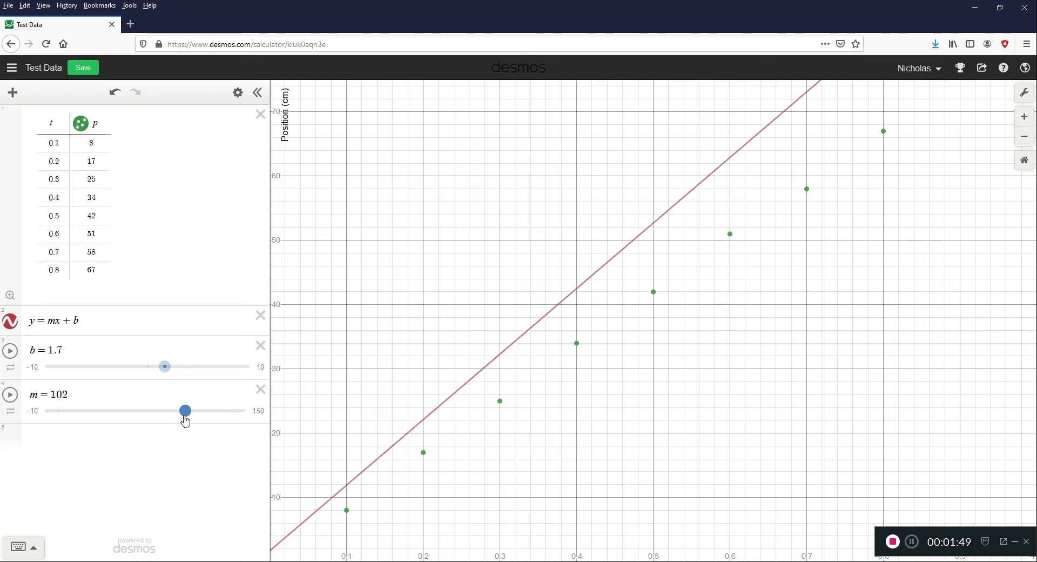
left_click_drag(168, 371, 90, 372)
left_click_drag(186, 414, 177, 415)
left_click_drag(92, 373, 104, 372)
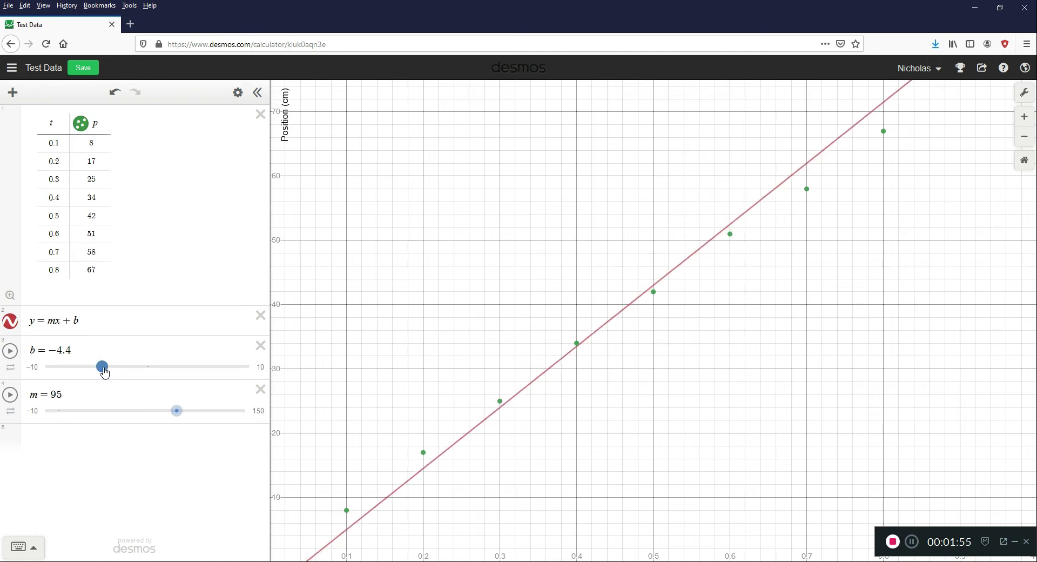
left_click_drag(177, 413, 169, 415)
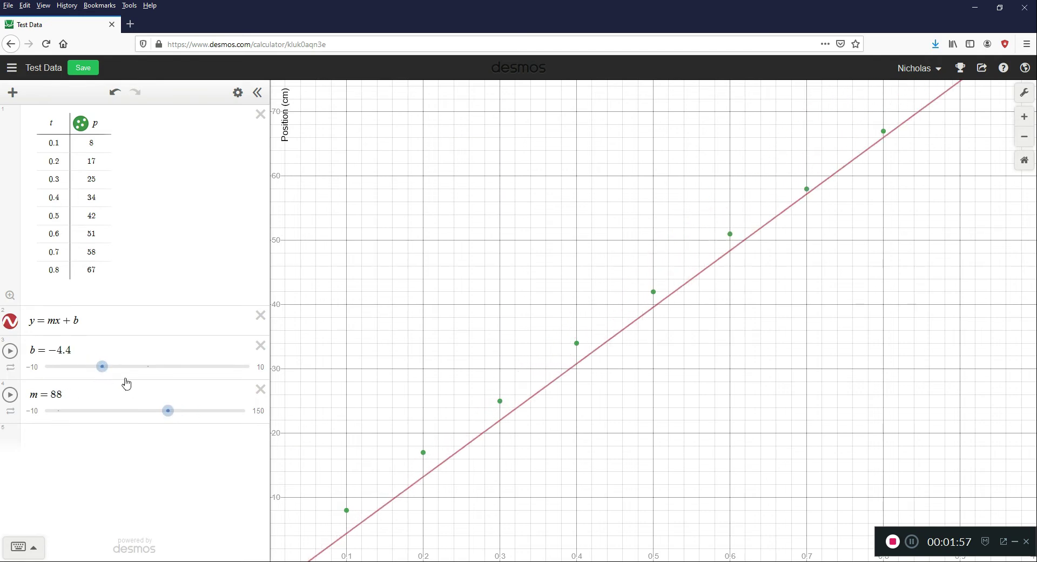
left_click_drag(102, 366, 128, 366)
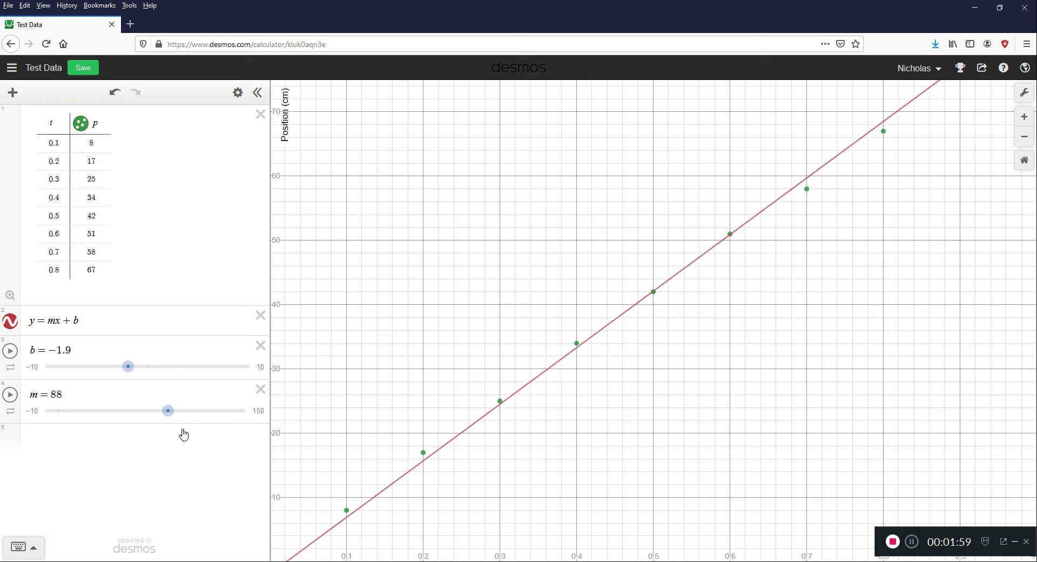
left_click_drag(172, 416, 164, 416)
left_click_drag(129, 367, 150, 372)
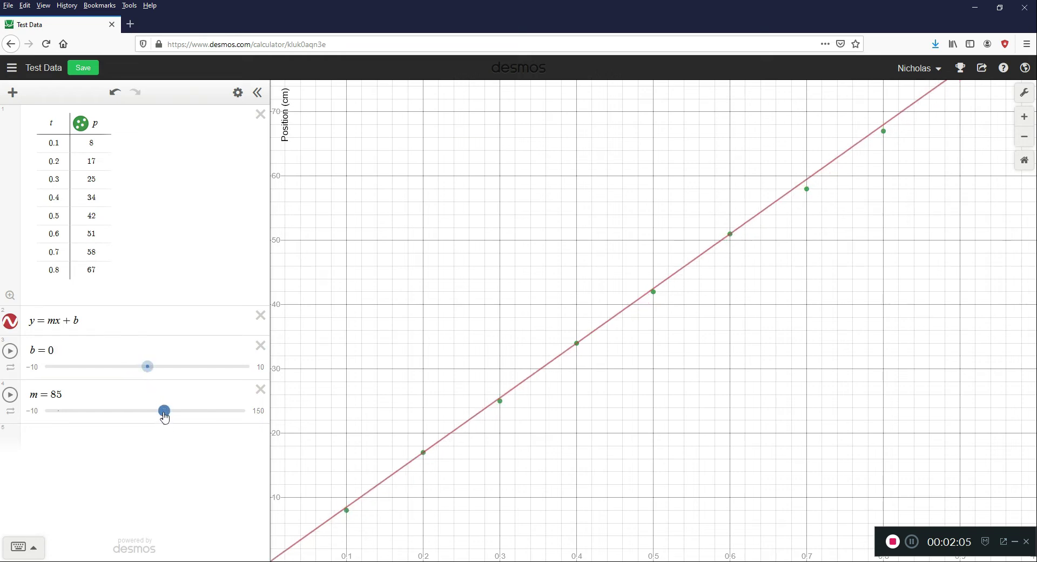
left_click_drag(164, 412, 165, 416)
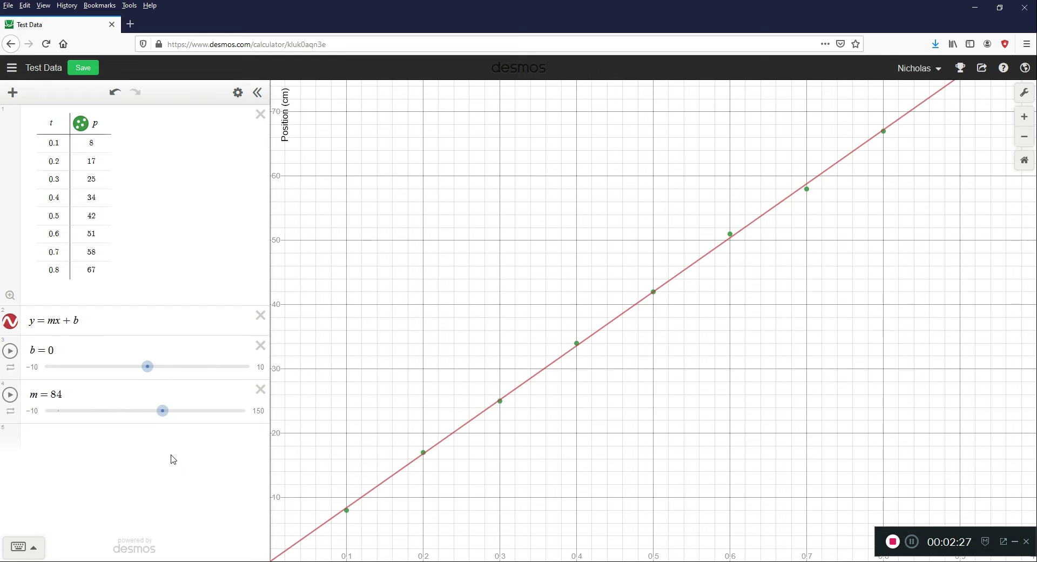
Step: Hide the y = mx + b line on the graph and show it again
left_click(11, 323)
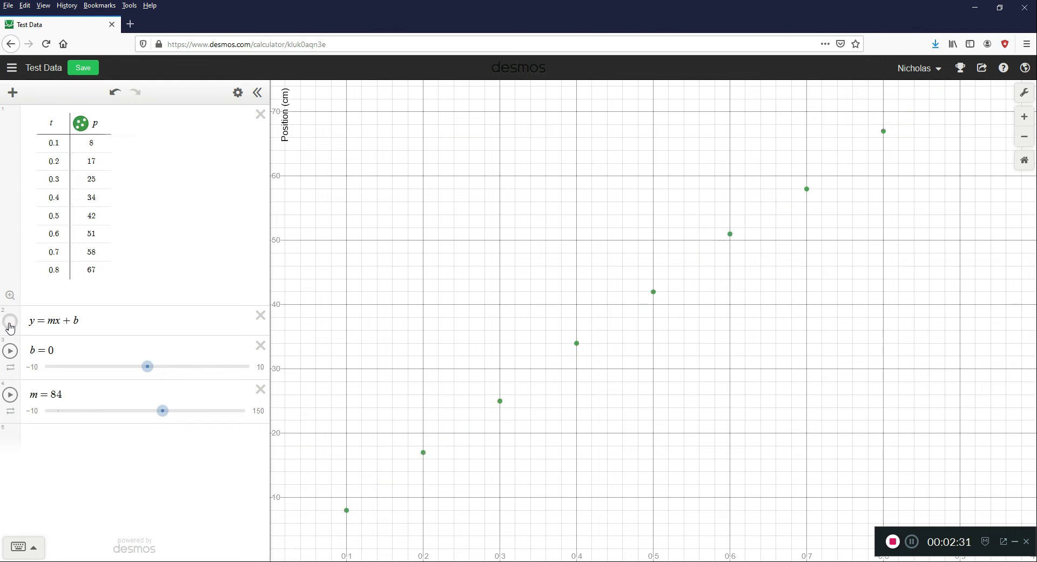
left_click(11, 323)
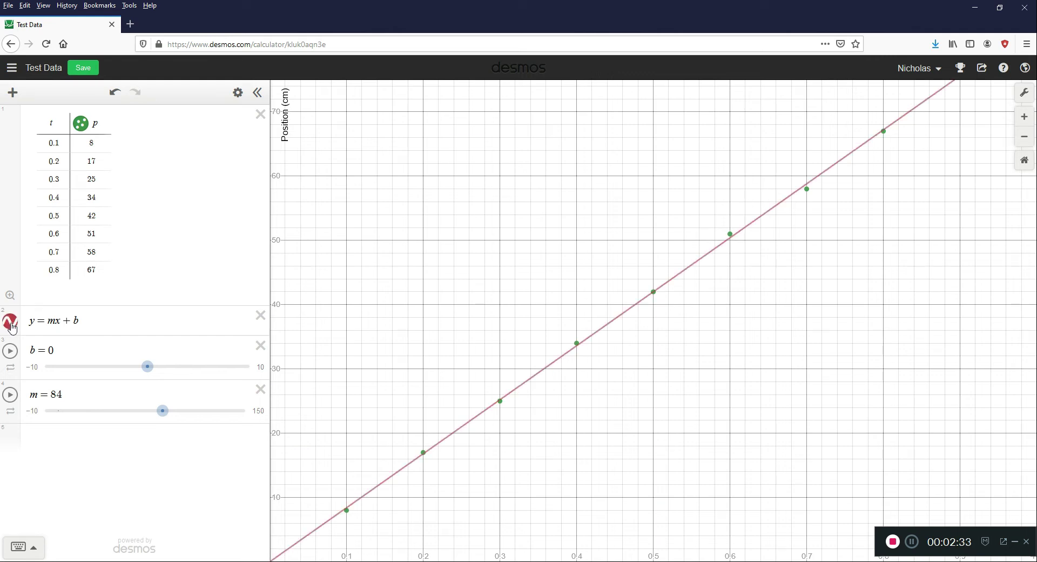
Step: Try blue, green, black and purple for the y = mx + b line, and set its color back to red
left_click(240, 96)
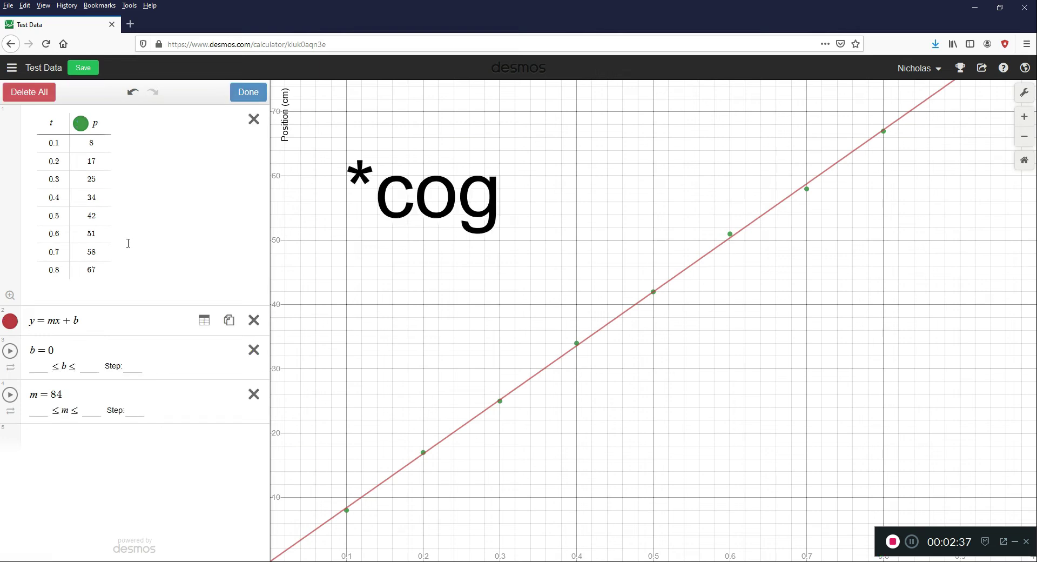
left_click(10, 321)
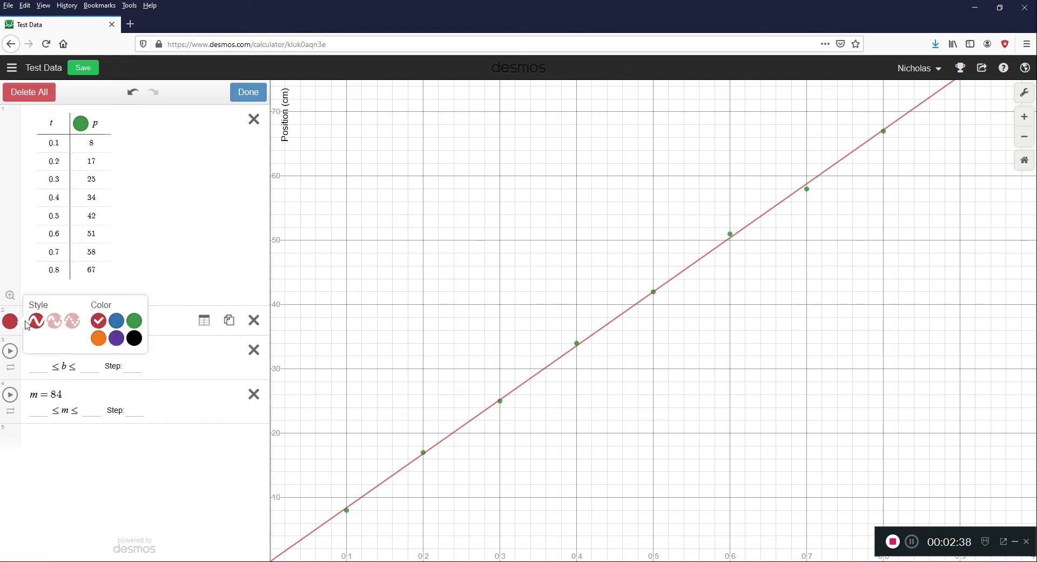
left_click(117, 324)
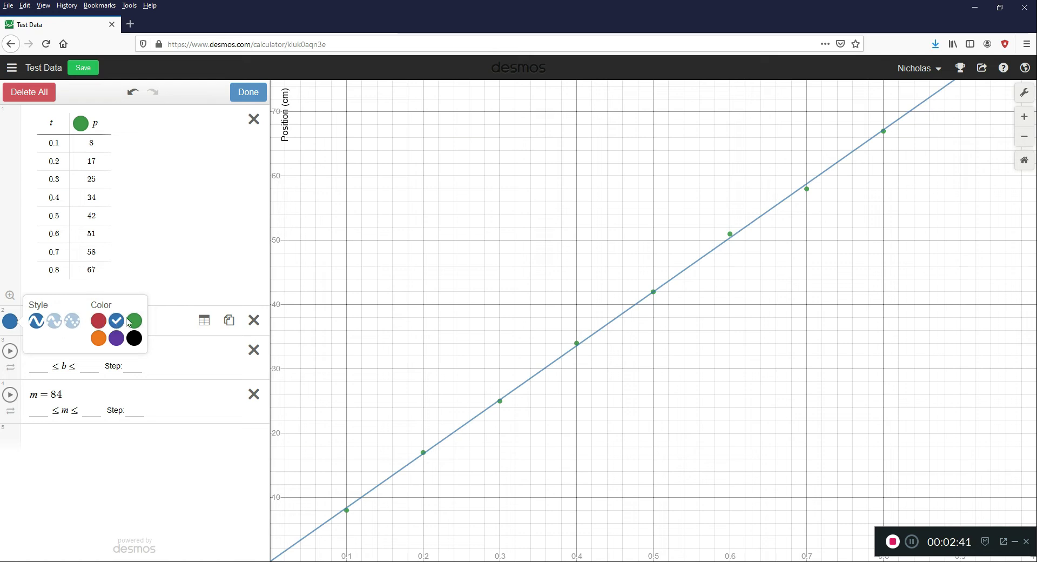
left_click(135, 320)
left_click(134, 339)
left_click(115, 341)
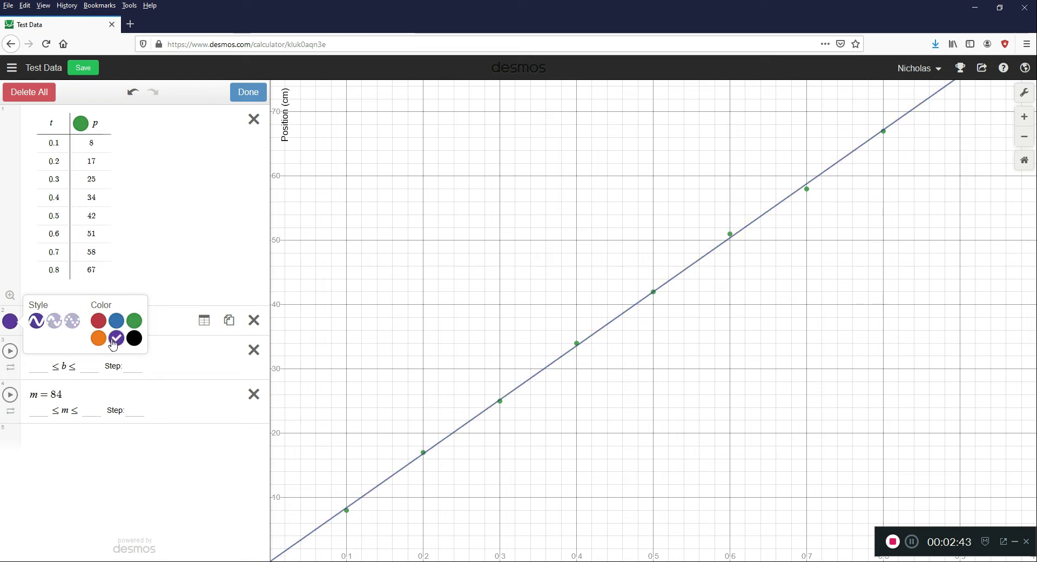
left_click(98, 323)
Step: Try the dotted and dashed styles on the y = mx + b line, restore the solid style, and finish editing the list
left_click(73, 322)
left_click(54, 322)
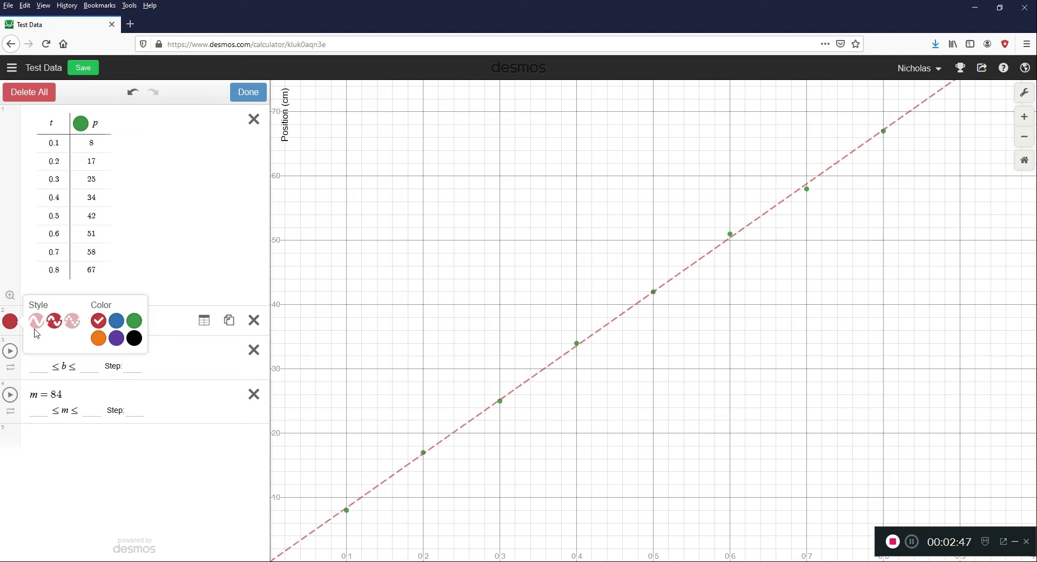
left_click(37, 322)
left_click(248, 93)
left_click(248, 93)
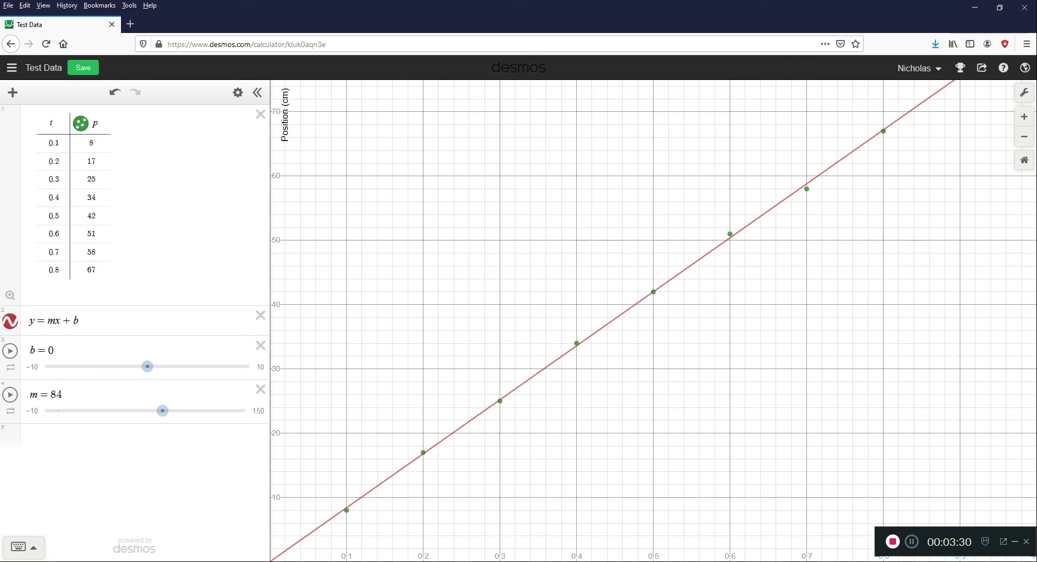
Step: Collapse the expression list and open the image export options for sharing the graph
left_click(257, 97)
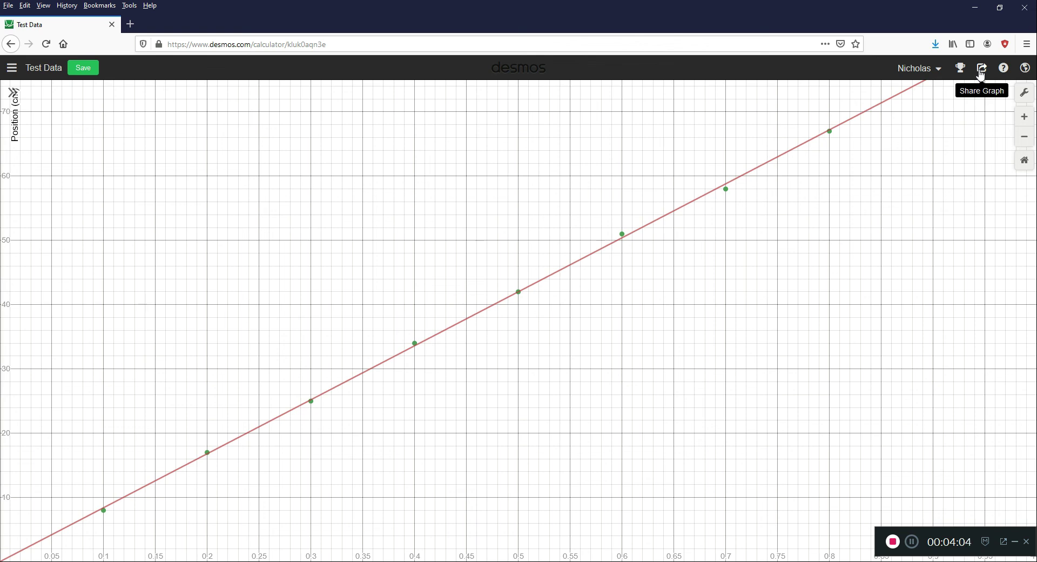
left_click(932, 76)
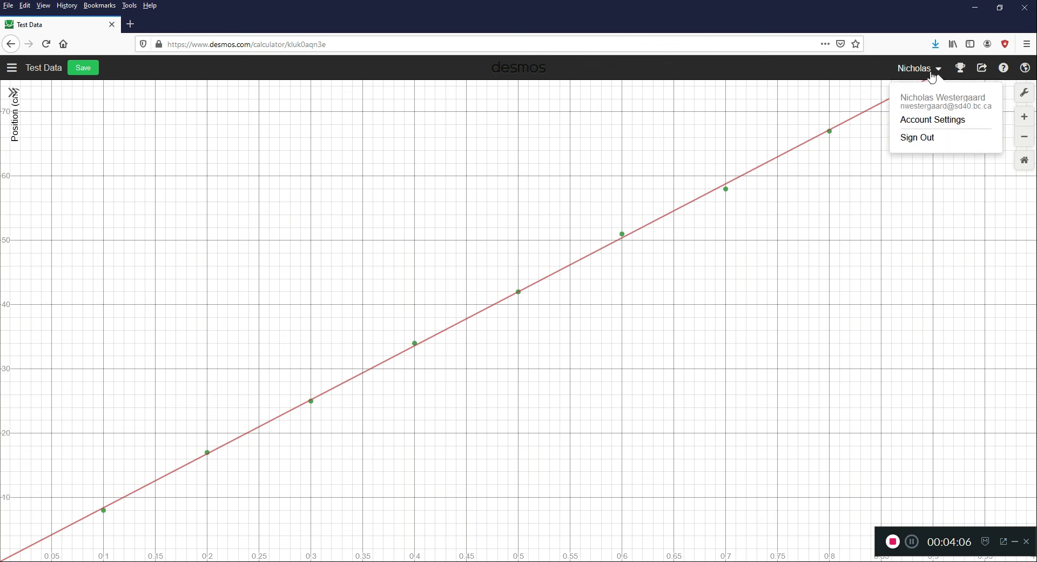
left_click(932, 75)
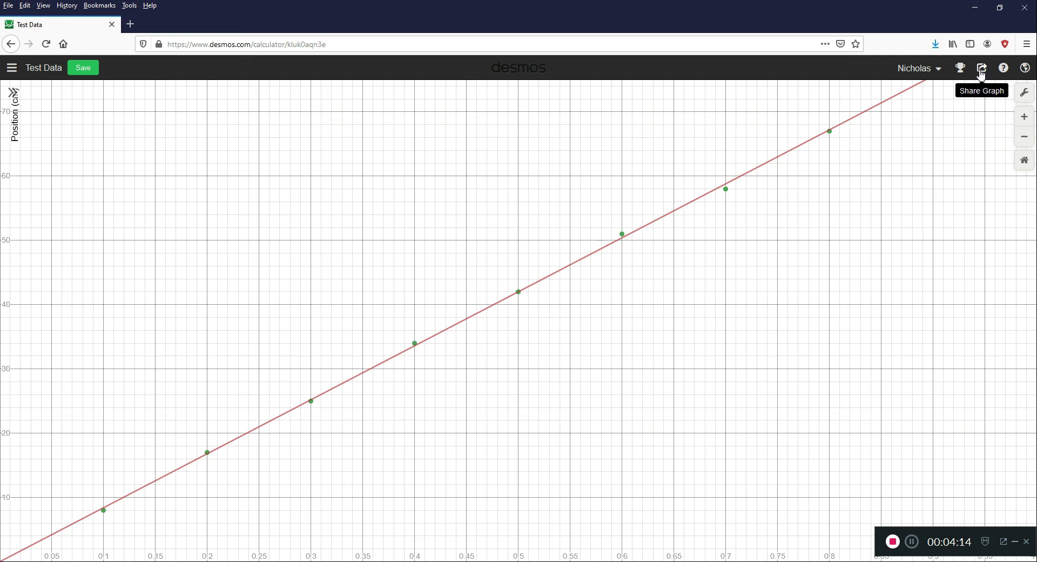
left_click(981, 73)
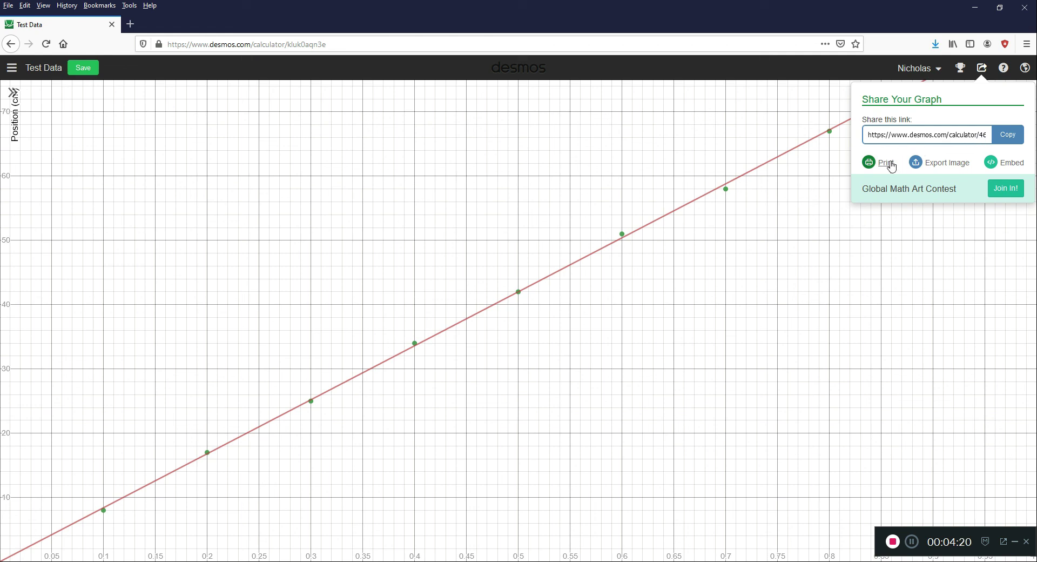
left_click(944, 163)
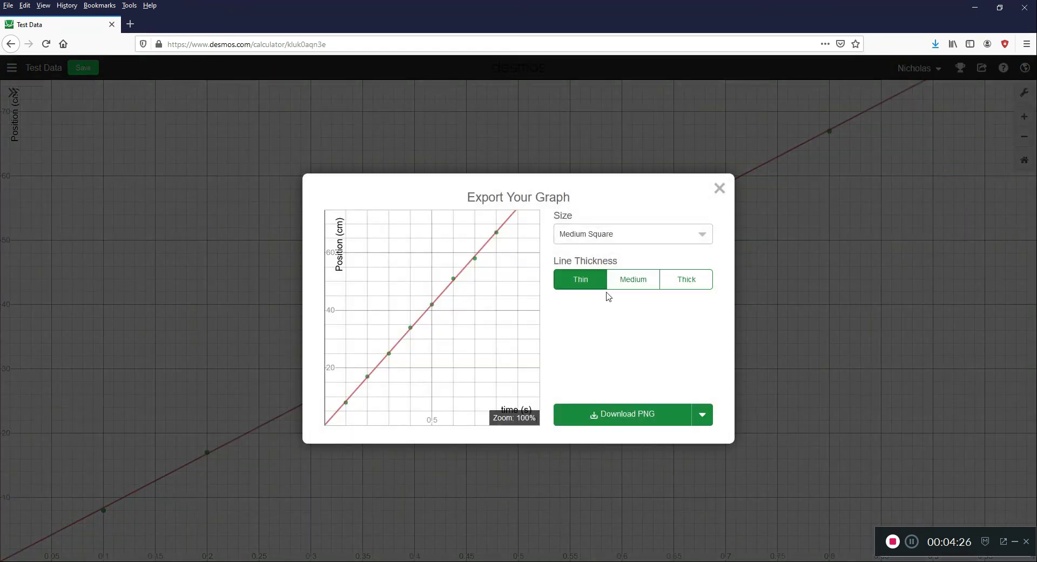
Step: Preview the graph export at Large Square size and set the size back to Medium Square
left_click(630, 236)
left_click(634, 285)
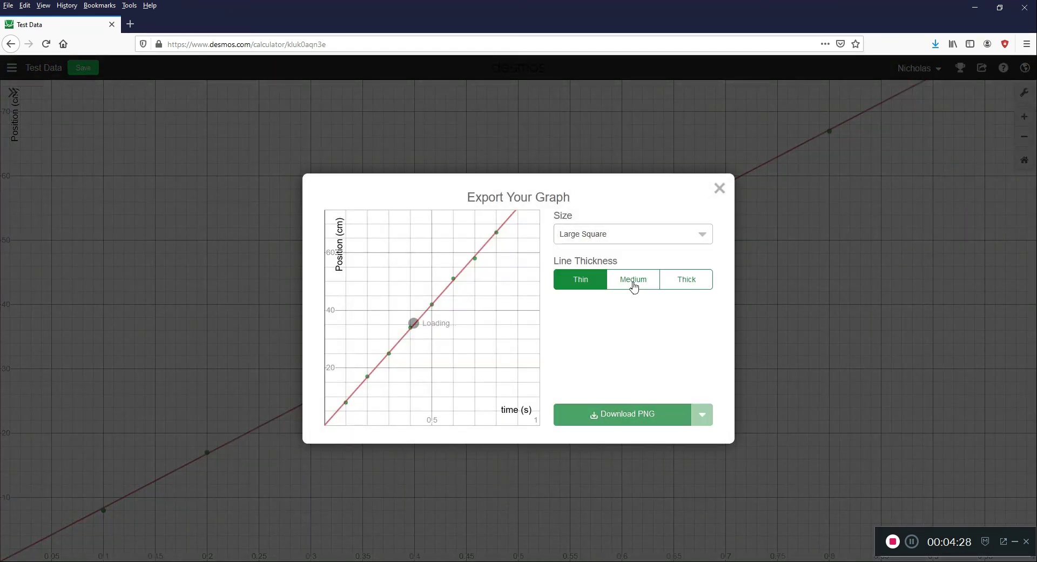
left_click(647, 241)
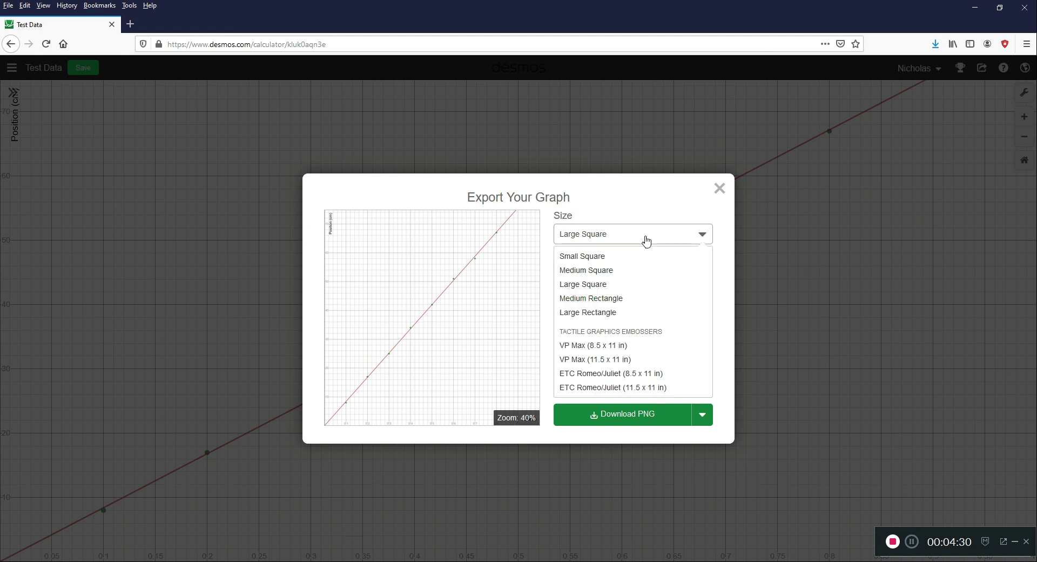
left_click(636, 270)
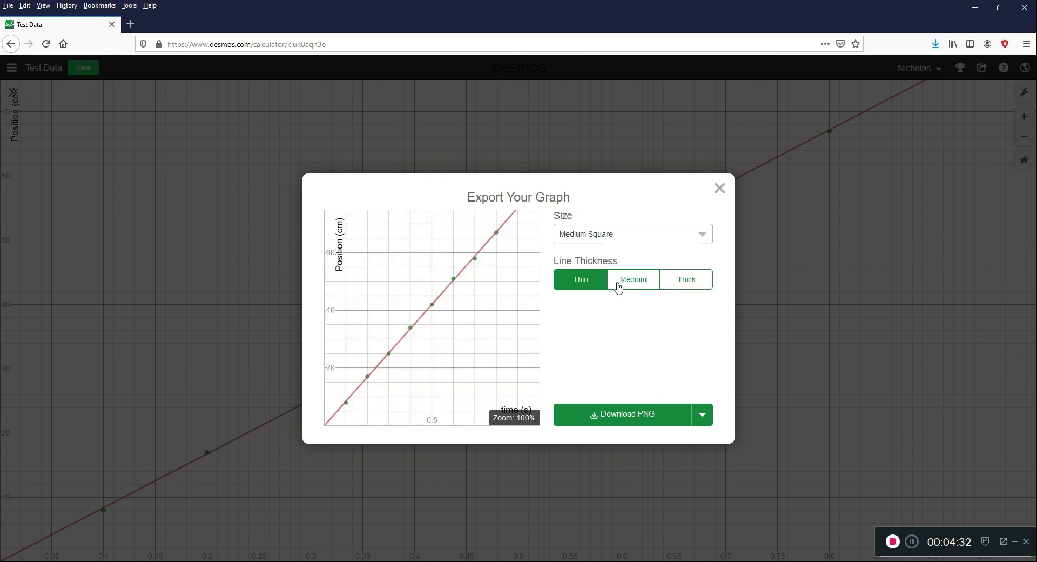
Step: Compare the line thickness options for the exported image and set the thickness to Medium
left_click(618, 287)
left_click(665, 287)
left_click(595, 288)
left_click(628, 289)
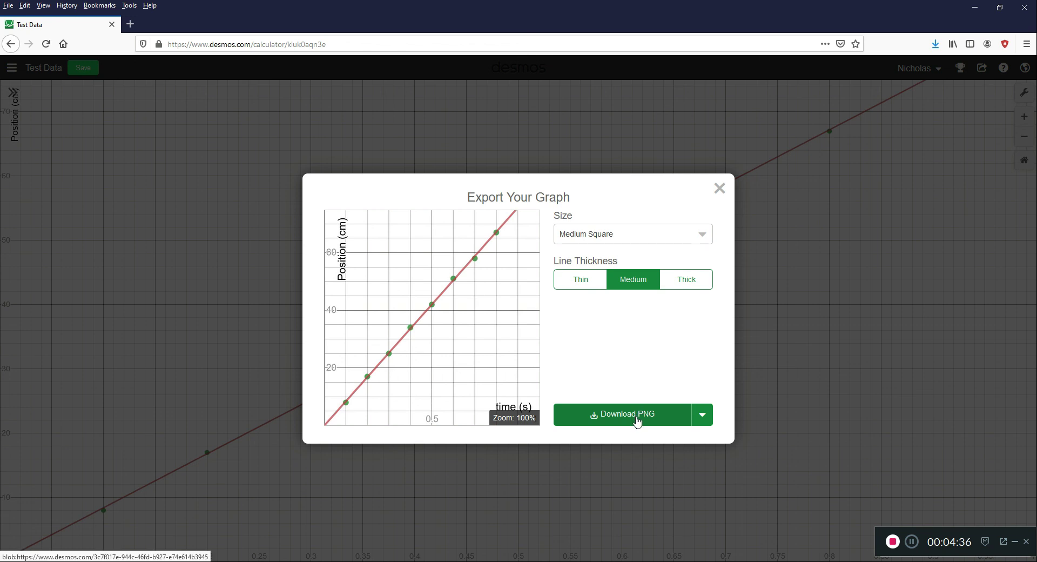